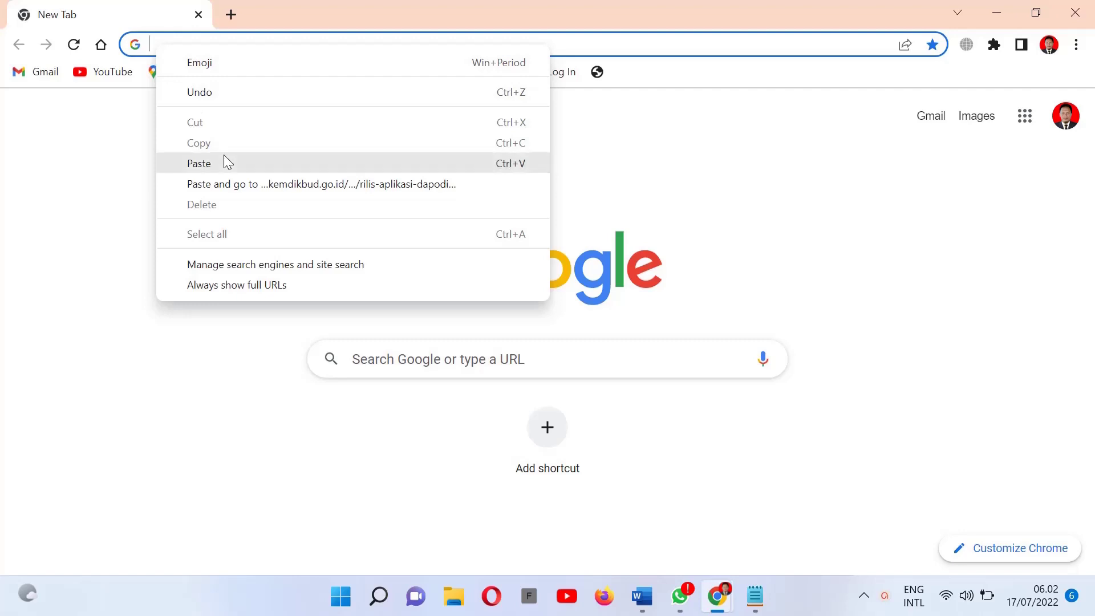
pyautogui.click(224, 162)
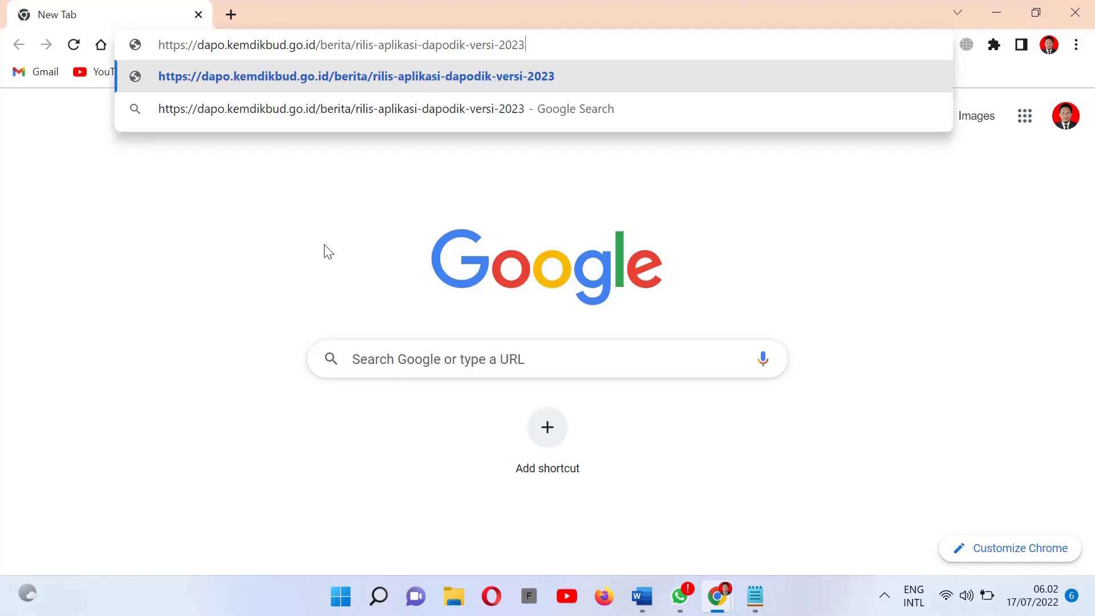
pyautogui.press('Return')
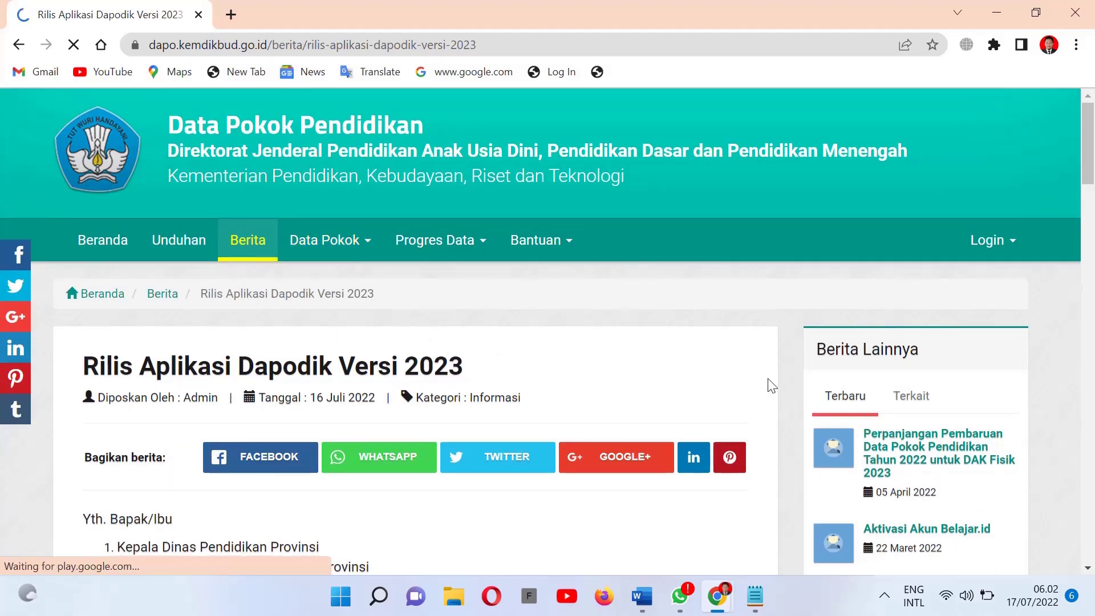
pyautogui.scroll(-6, 760, 371)
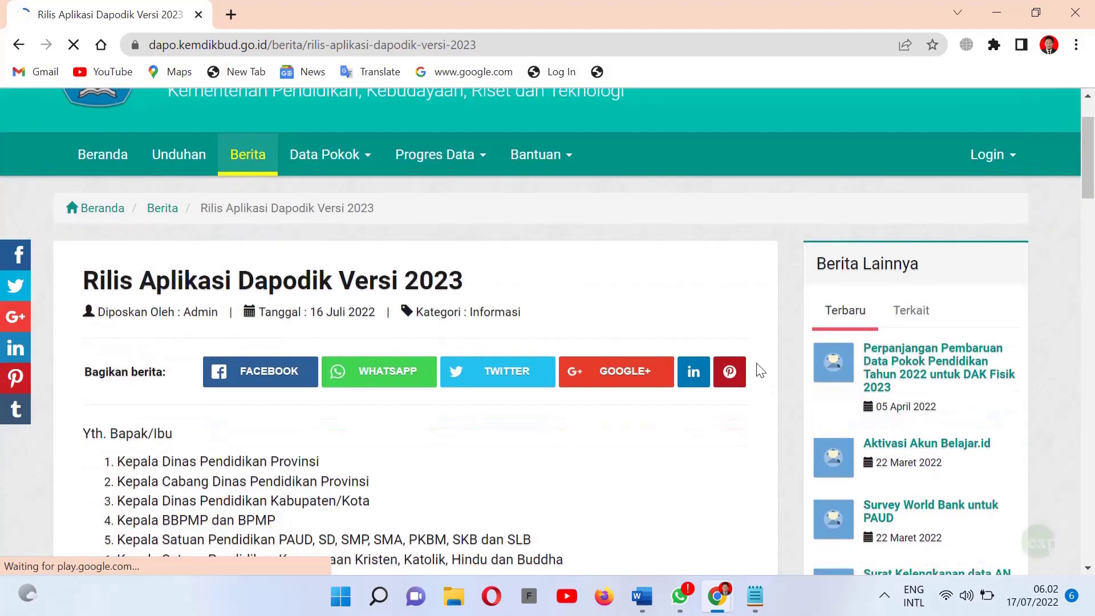
pyautogui.scroll(-2, 761, 370)
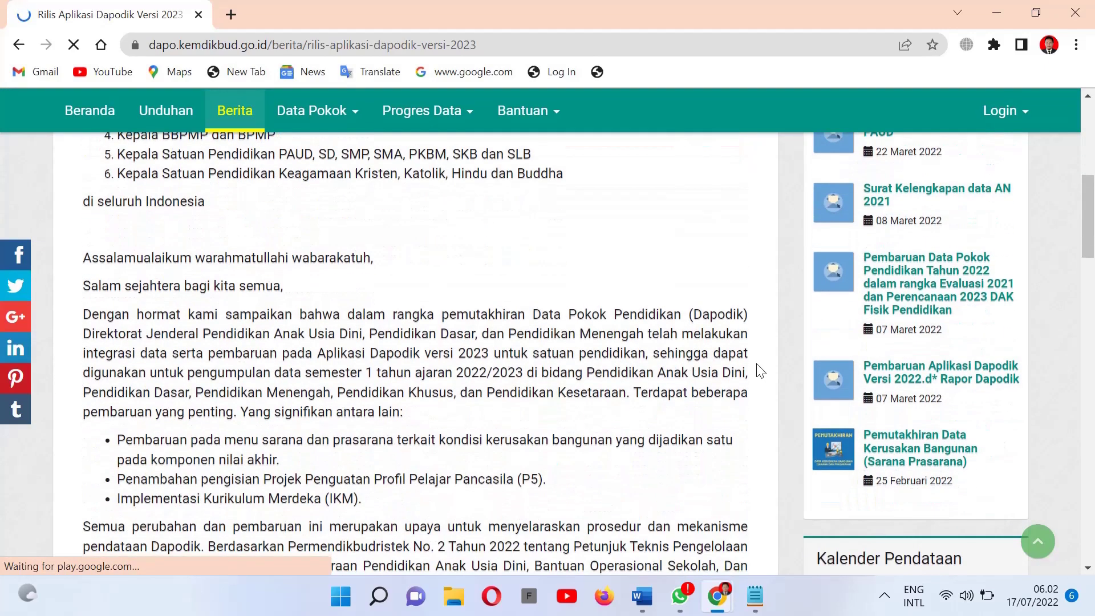
pyautogui.scroll(5, 760, 370)
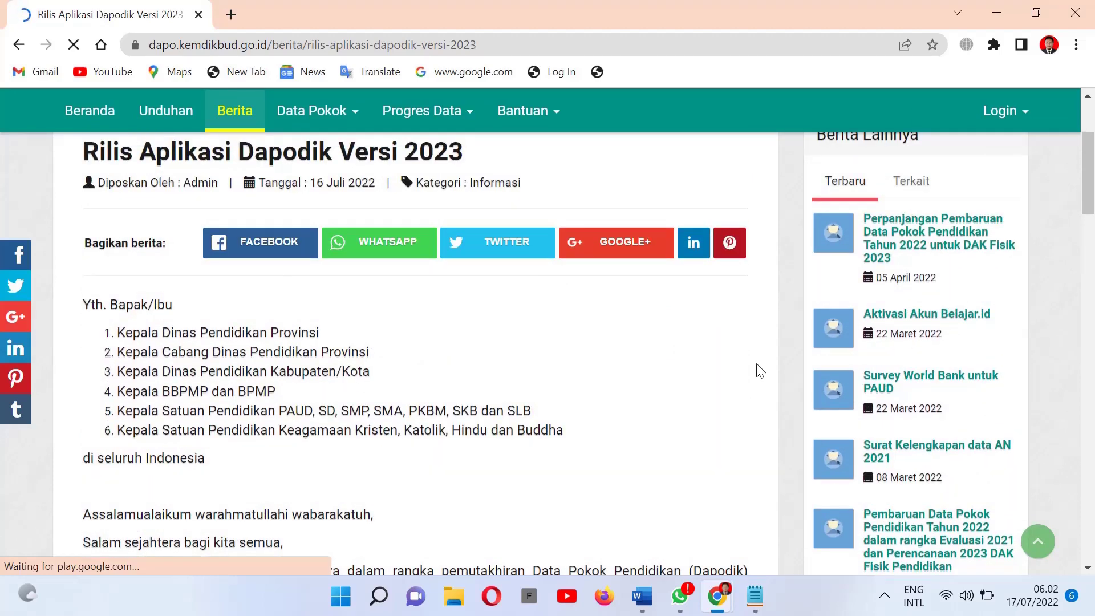
pyautogui.scroll(-6, 760, 371)
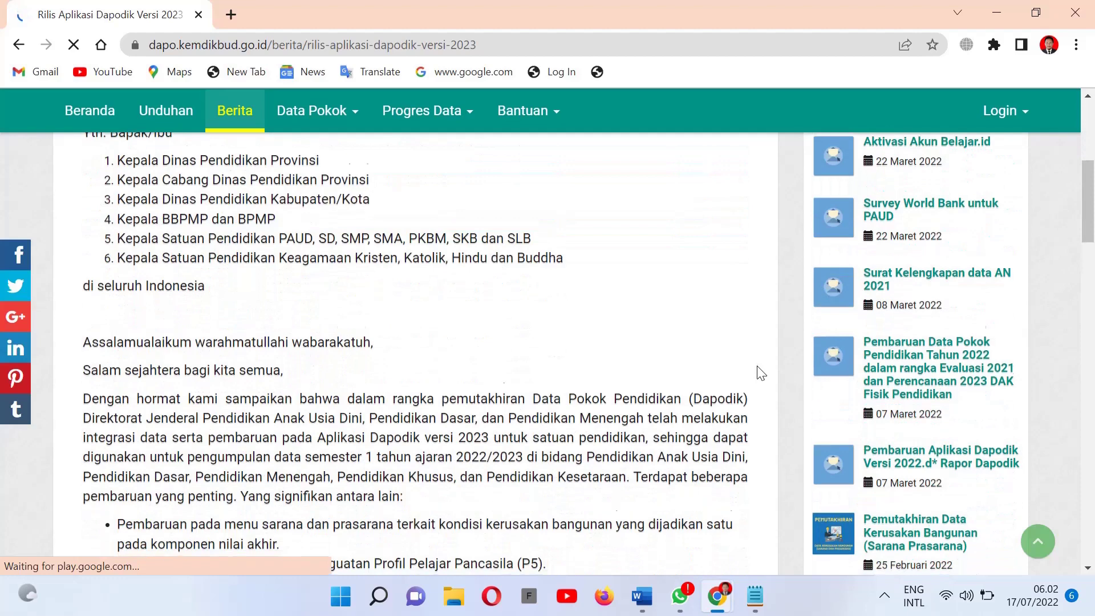
pyautogui.scroll(-2, 762, 373)
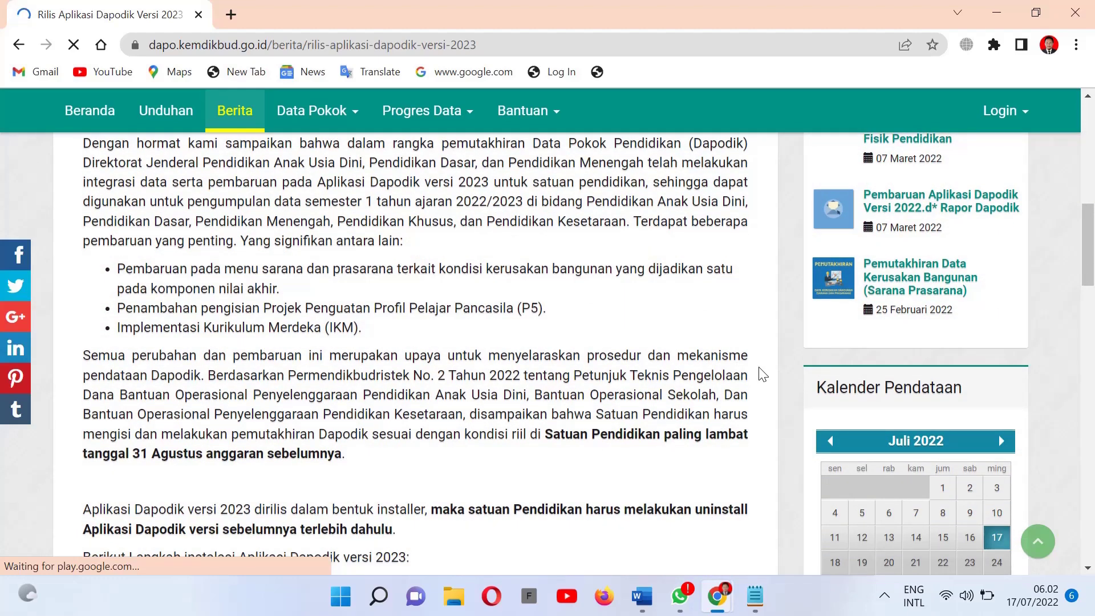
pyautogui.scroll(-2, 762, 374)
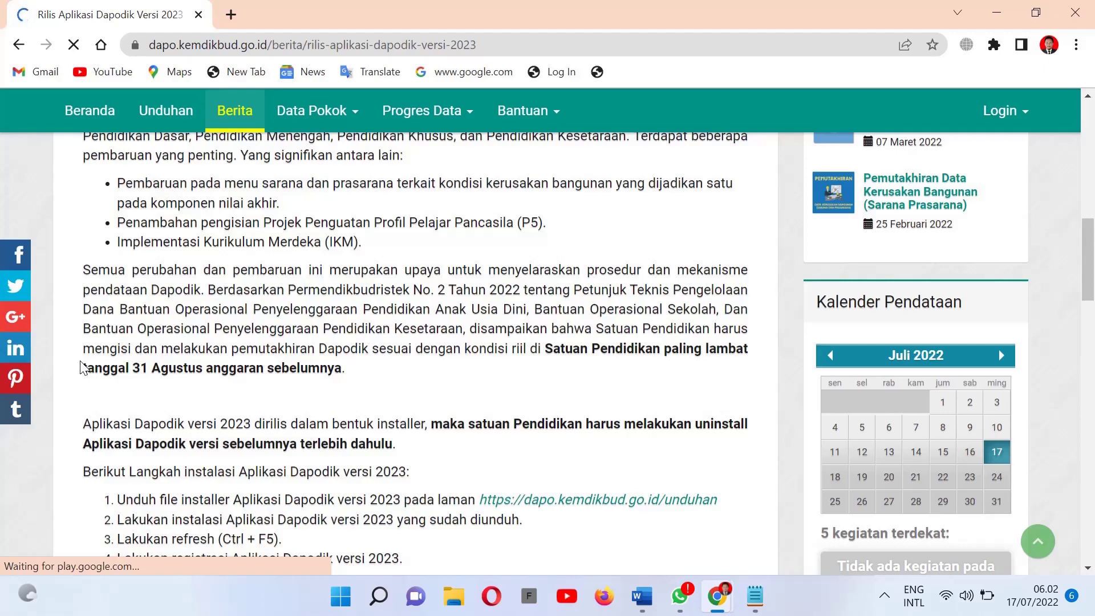
pyautogui.scroll(-3, 80, 367)
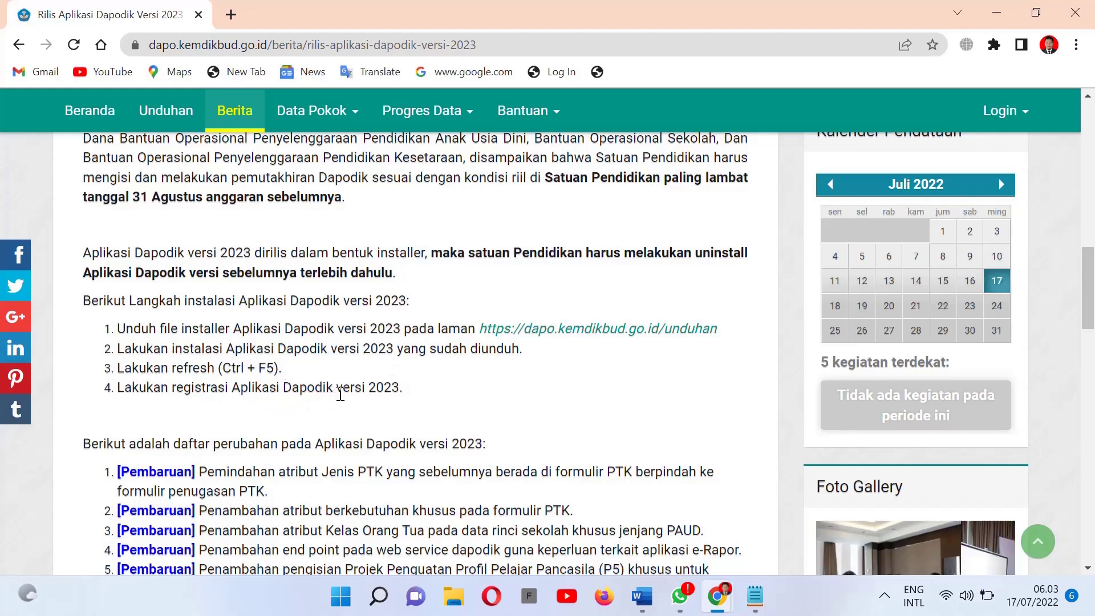
# Step: Open the download page linked in the article's installation steps and download the DAPODIK PAUDDIKDASMEN (PAUD, SD, SMP, SMA, SLB) installer
pyautogui.click(575, 329)
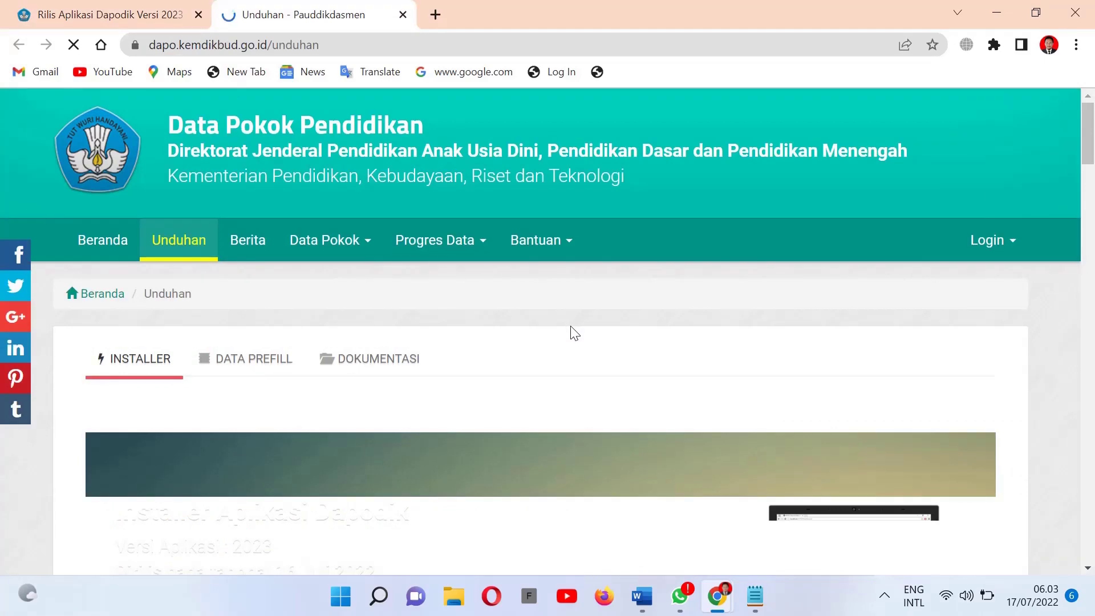
pyautogui.scroll(-3, 564, 339)
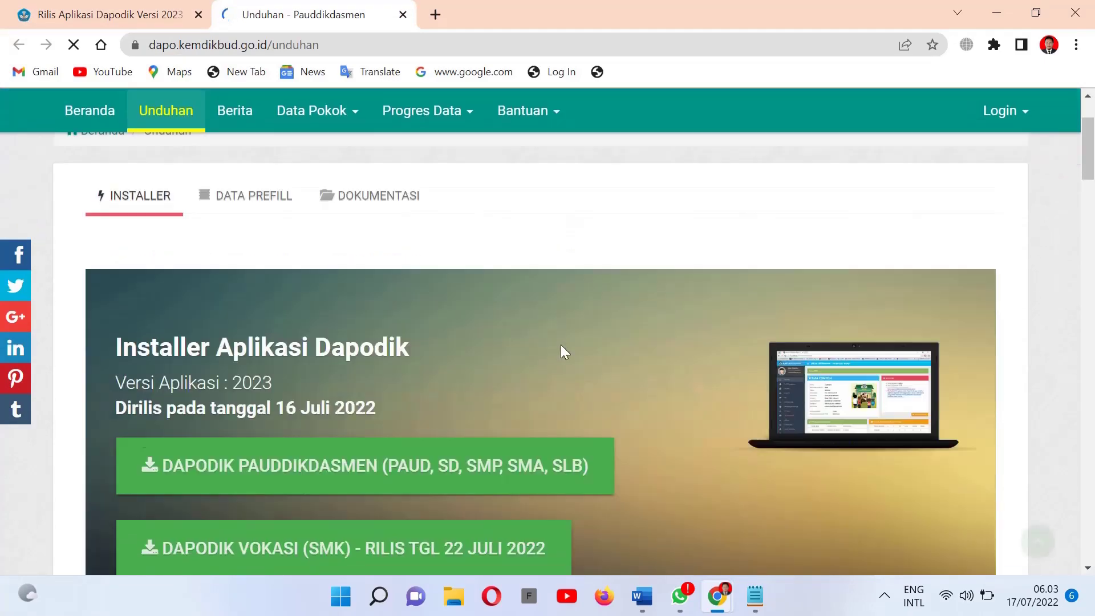
pyautogui.scroll(-2, 560, 344)
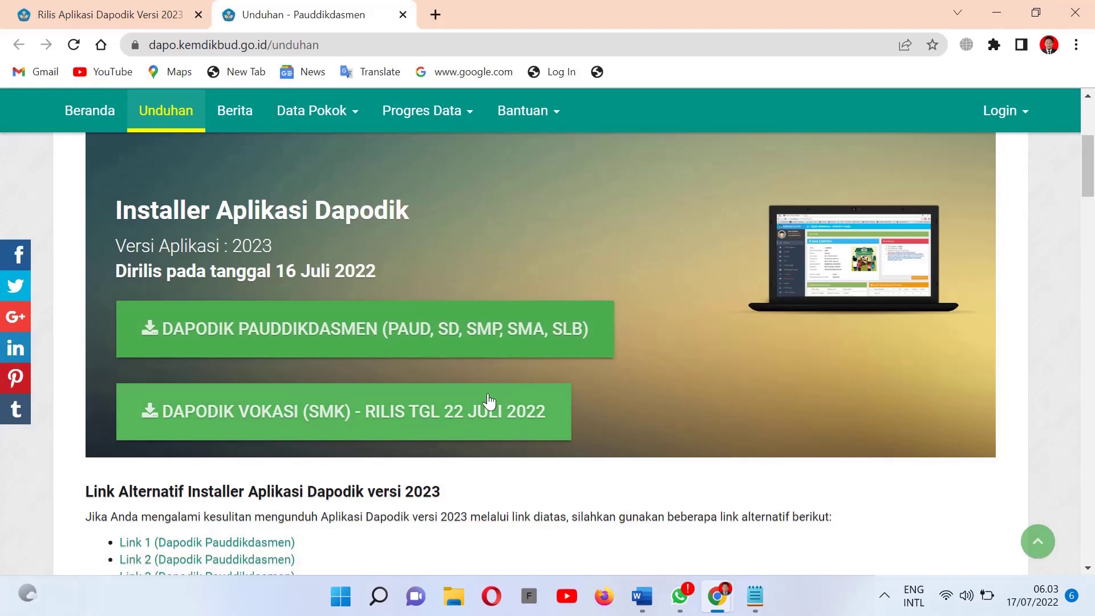
pyautogui.click(258, 330)
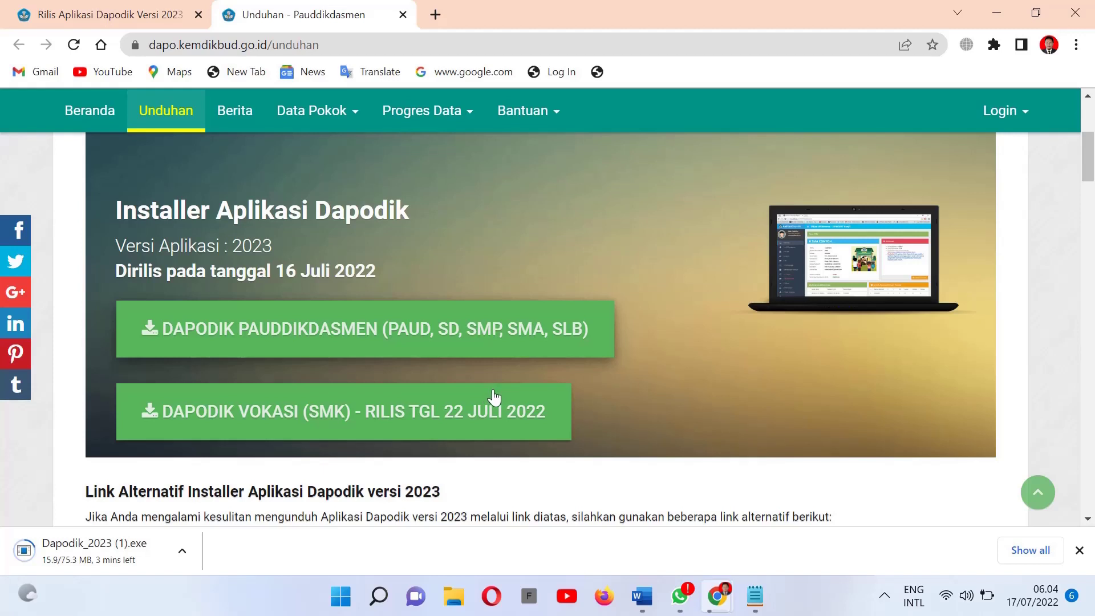
pyautogui.press('XF86MonBrightnessUp')
pyautogui.press('XF86MonBrightnessUp')
pyautogui.press('XF86MonBrightnessUp')
pyautogui.press('XF86MonBrightnessUp')
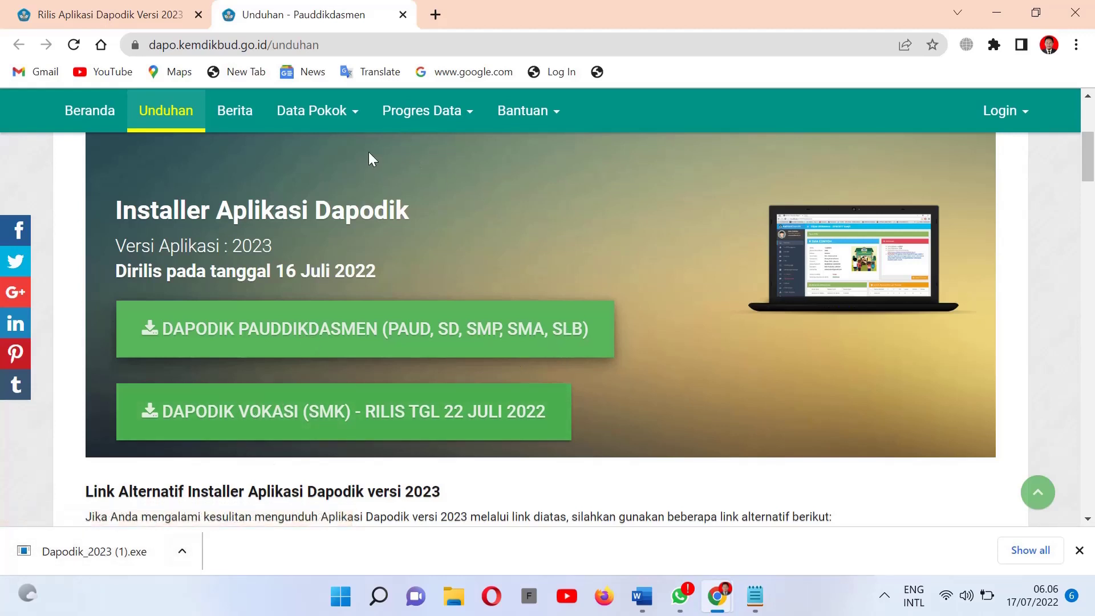
# Step: Switch to File Explorer and run the Dapodik_2023 installer from the Downloads folder as administrator
pyautogui.click(456, 606)
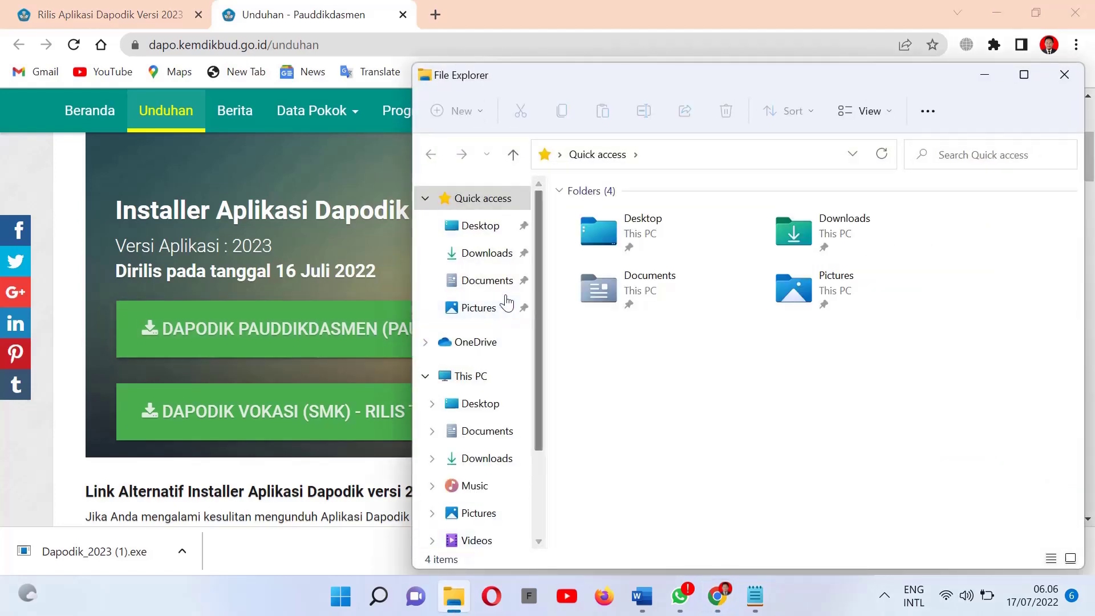
pyautogui.click(493, 262)
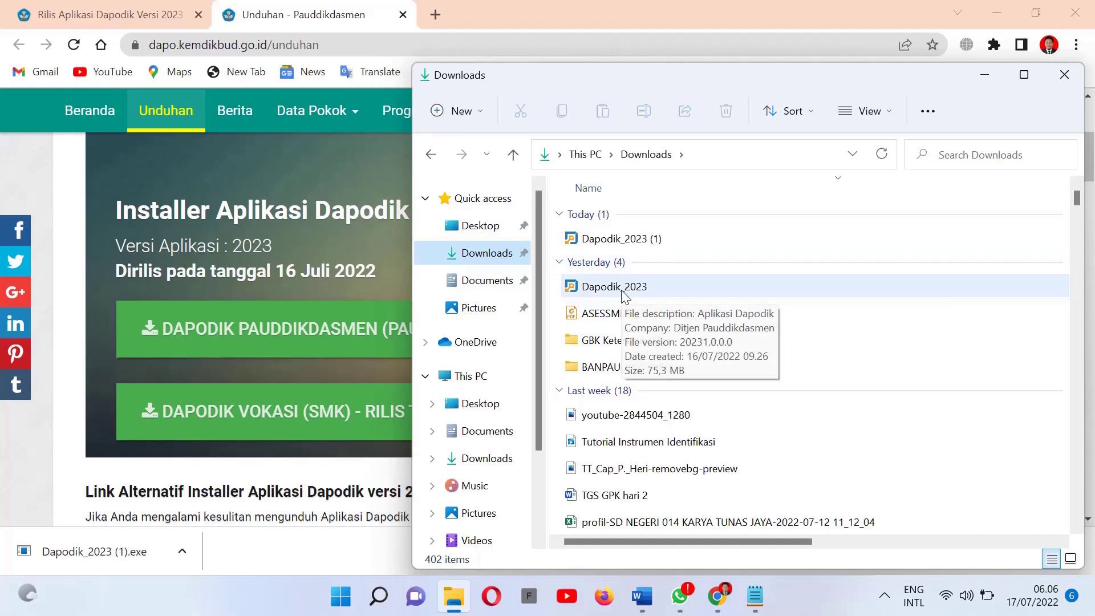
pyautogui.rightClick(623, 291)
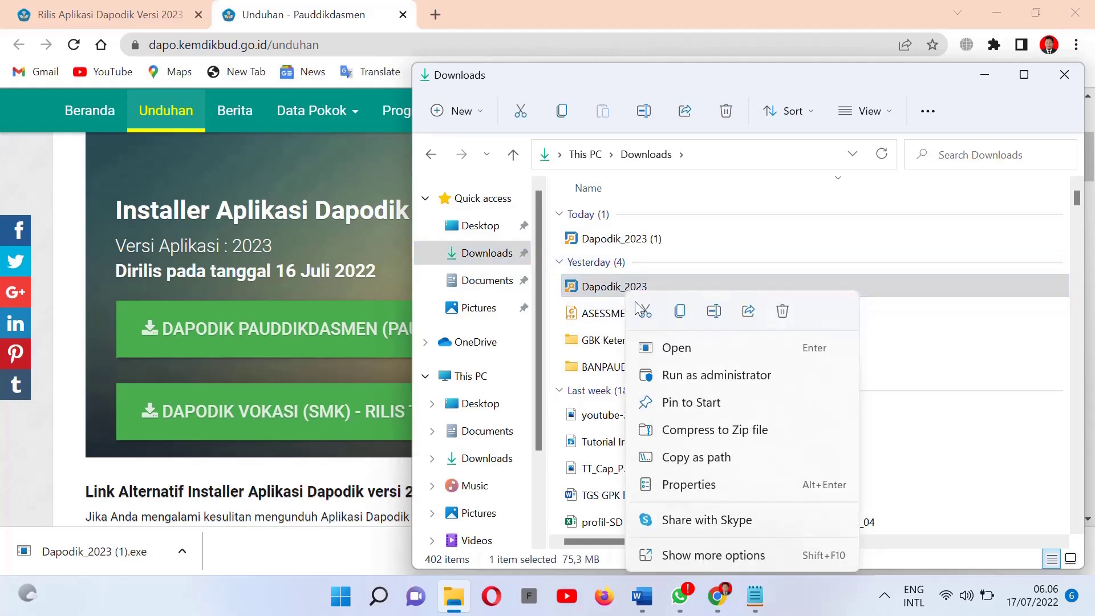
pyautogui.click(688, 376)
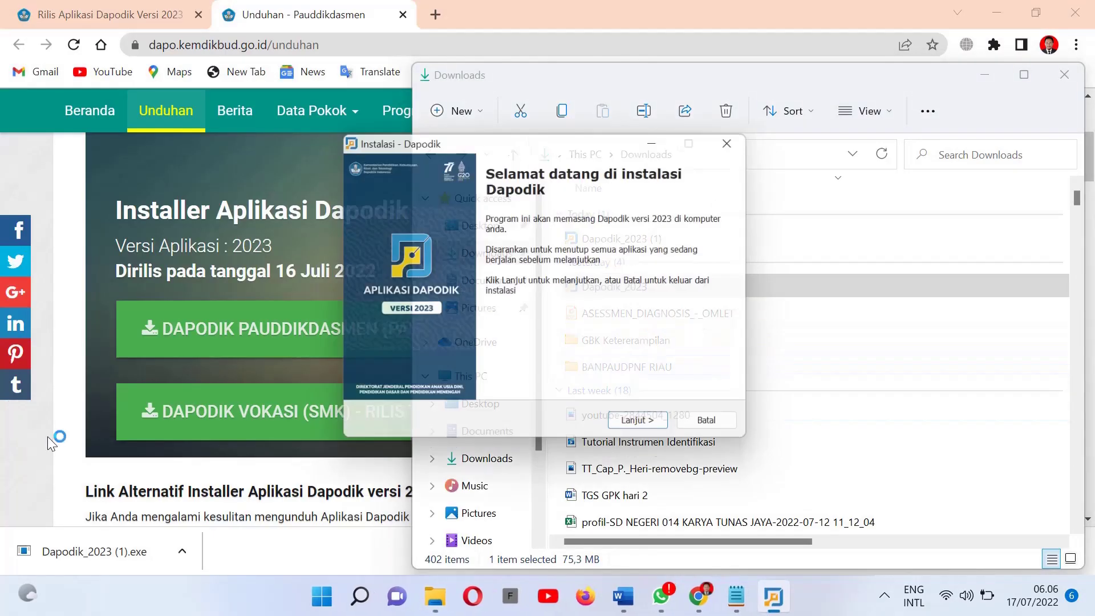
# Step: Close the File Explorer, browser and WhatsApp windows, keeping the Dapodik installer open
pyautogui.click(1064, 74)
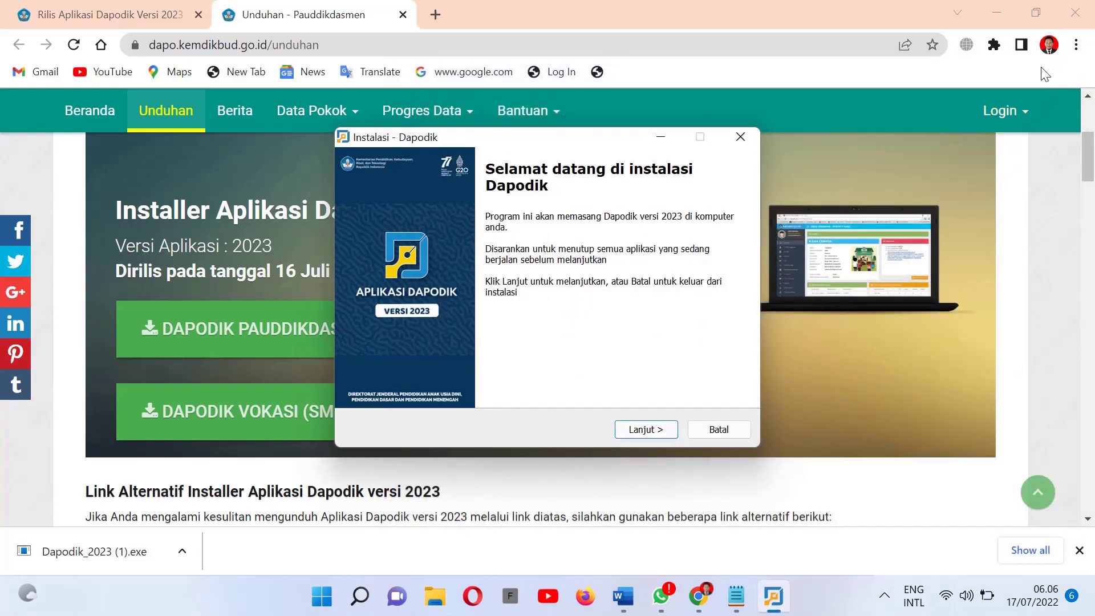
pyautogui.click(1075, 13)
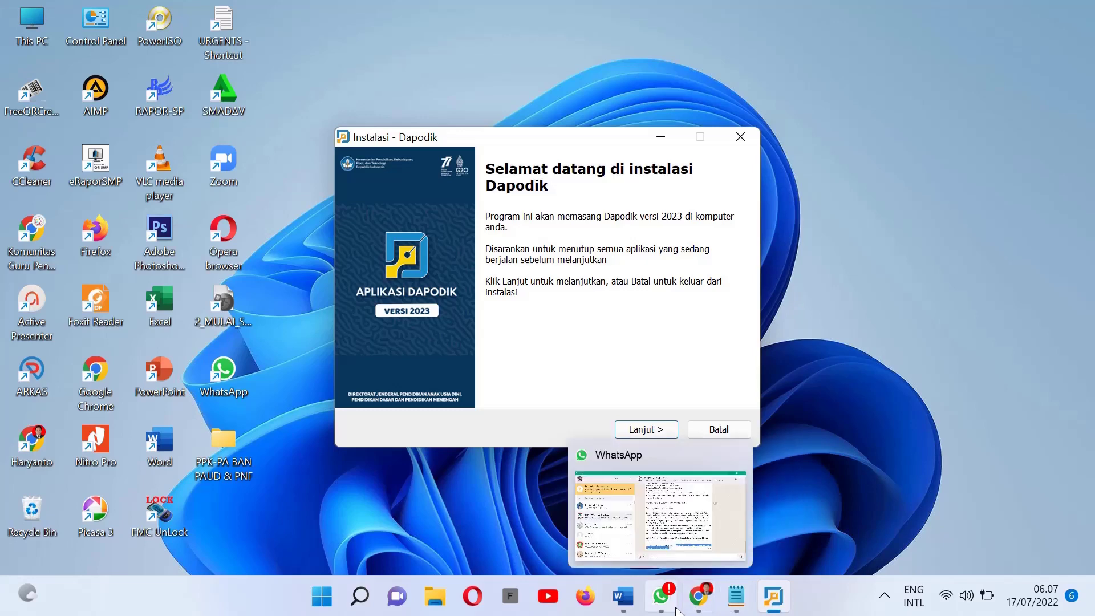
pyautogui.click(736, 454)
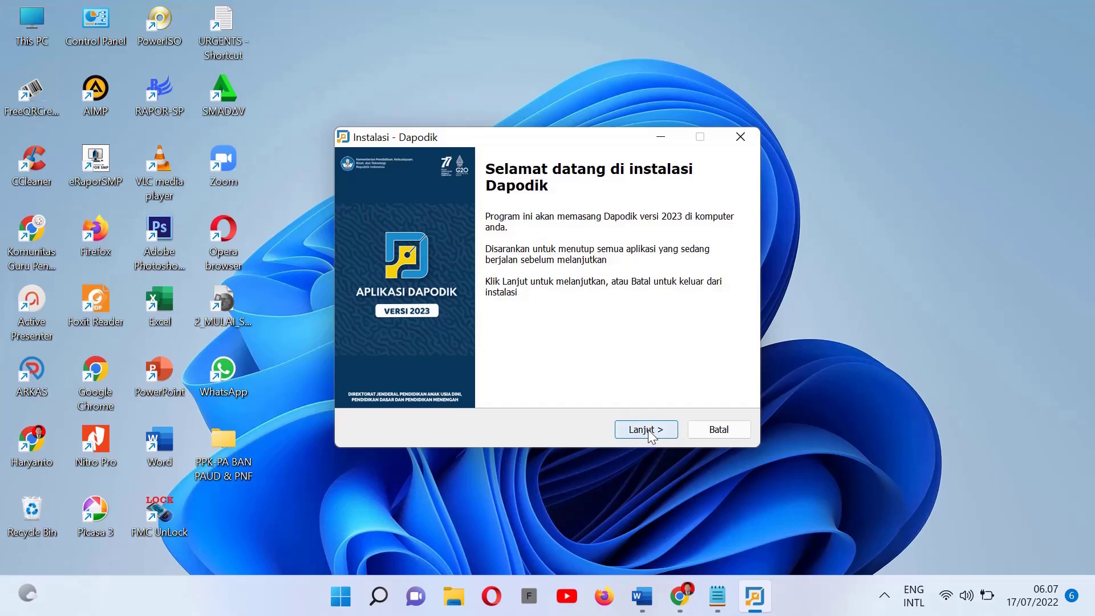
# Step: Proceed past the installer's welcome page and accept the licence agreement with Saya setuju
pyautogui.click(647, 429)
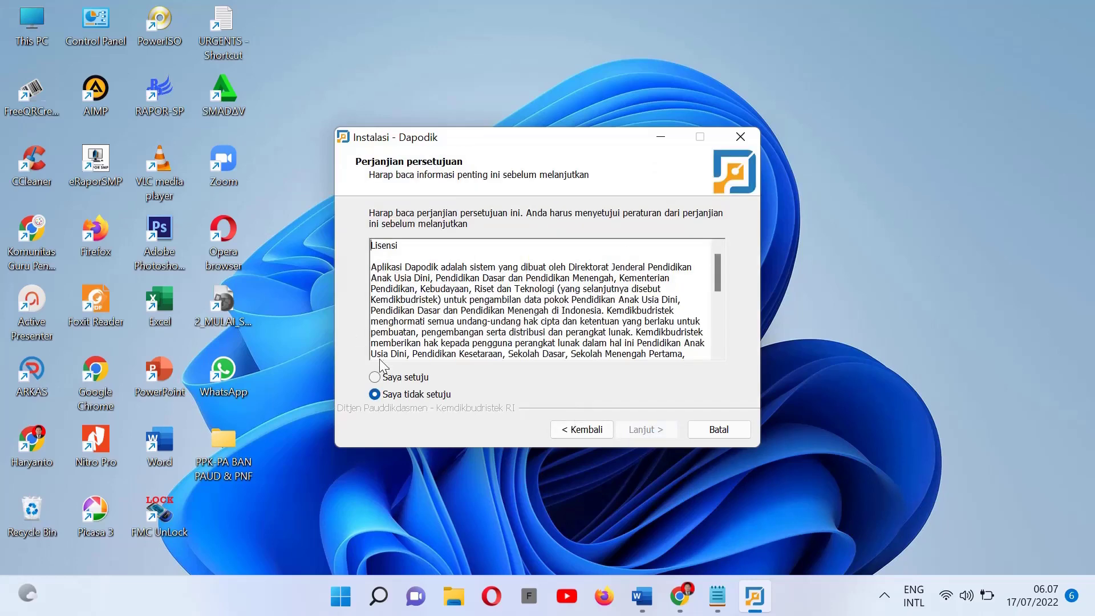
pyautogui.click(389, 378)
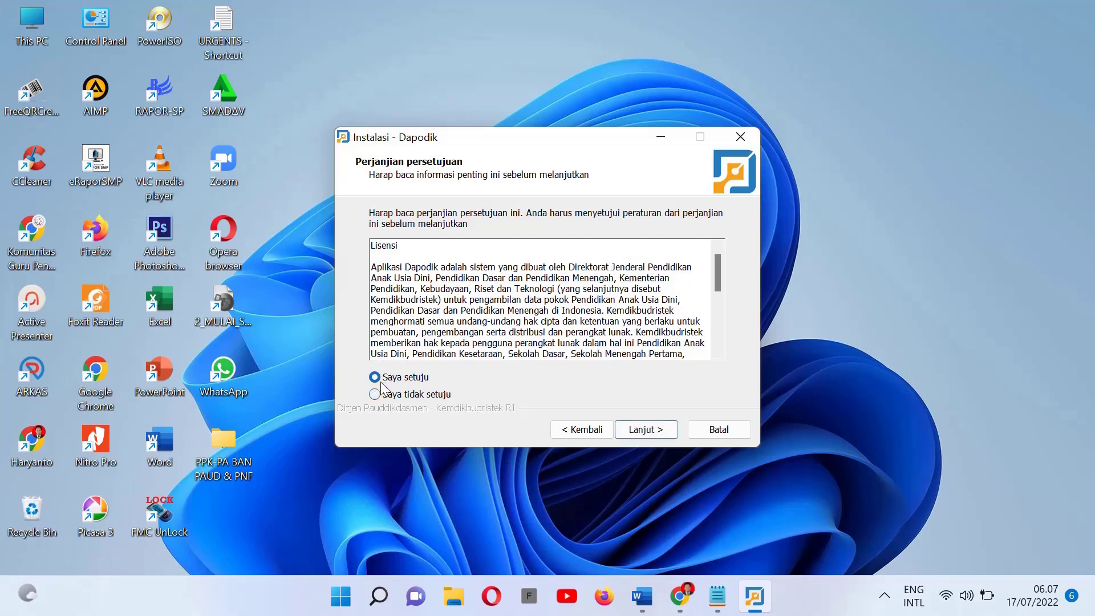
pyautogui.click(646, 431)
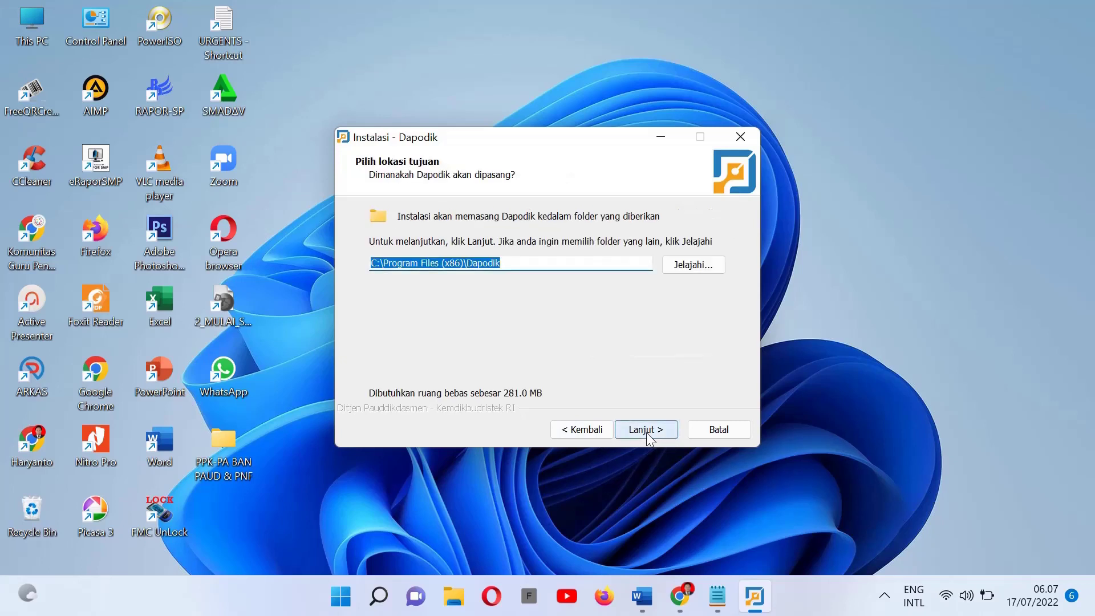
# Step: Install Dapodik to C:\Program Files (x86)\Dapodik with Start Menu folder Dapodik, and finish setup with the Readme and shortcut options enabled
pyautogui.click(646, 430)
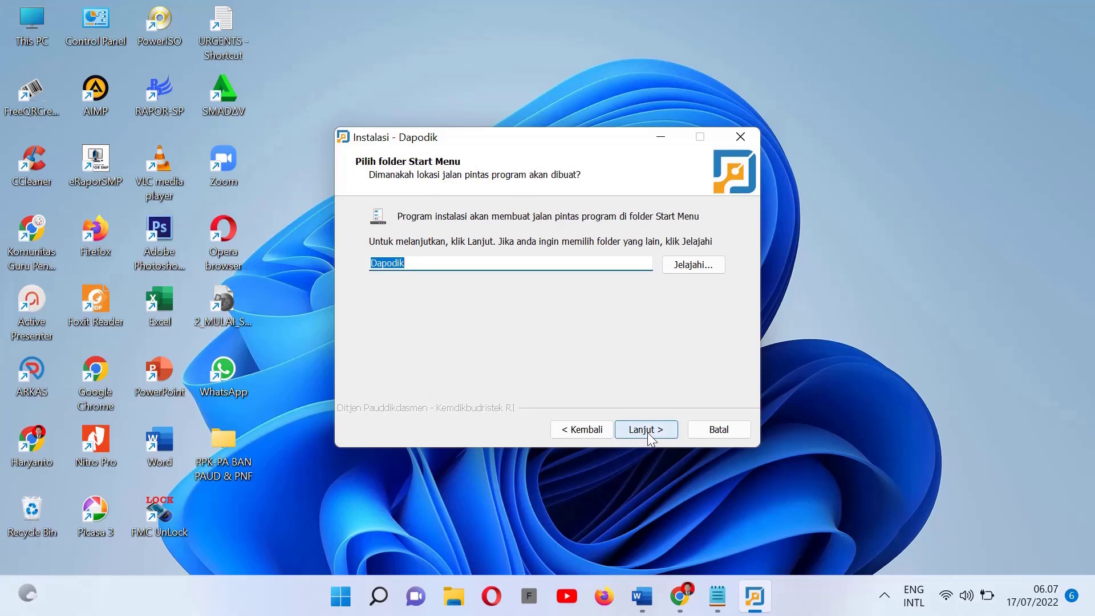
pyautogui.click(649, 433)
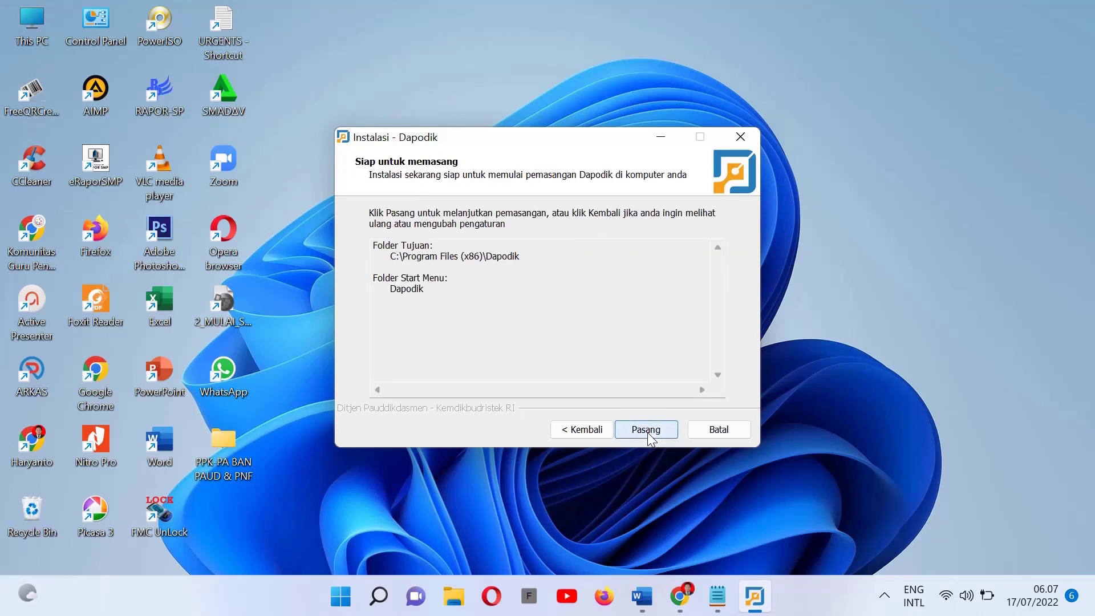
pyautogui.click(648, 432)
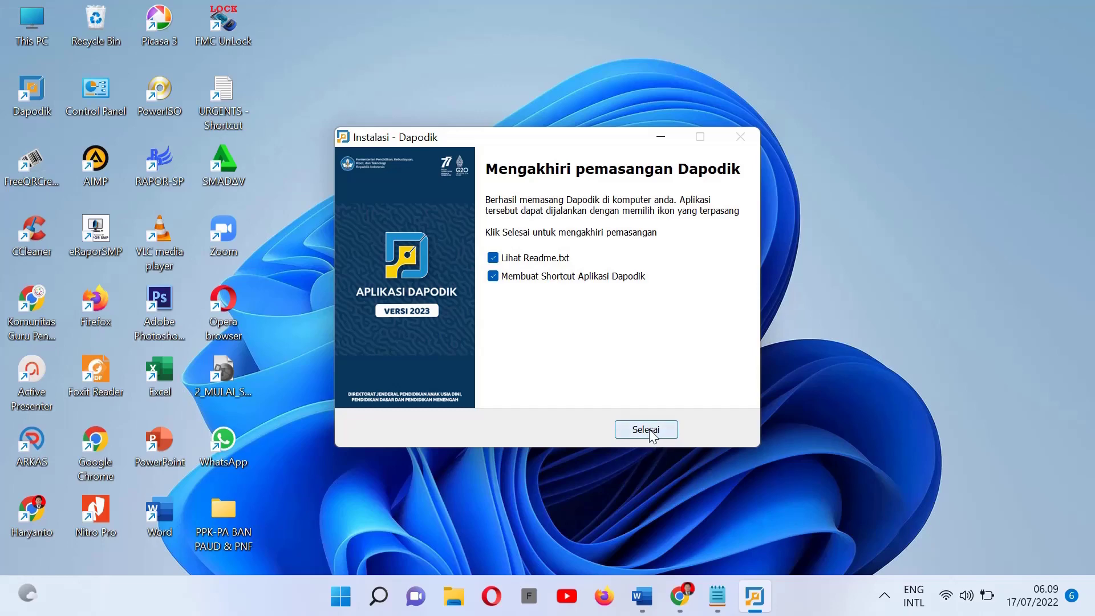
pyautogui.click(647, 429)
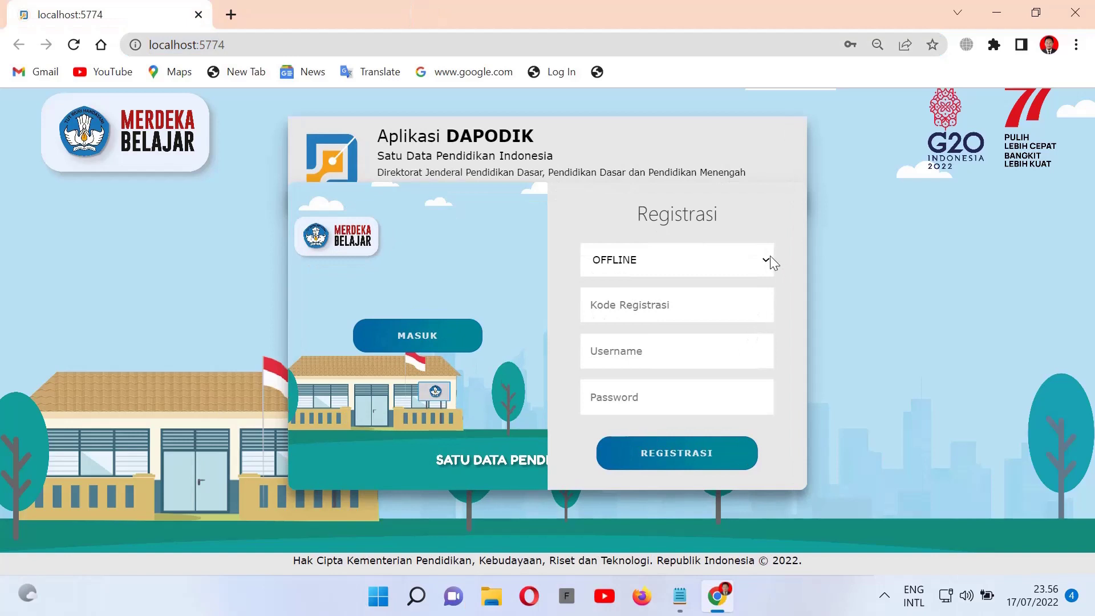
# Step: Set the Dapodik registration mode to ONLINE, fill in the registration code, username and password, and submit the registration
pyautogui.click(770, 259)
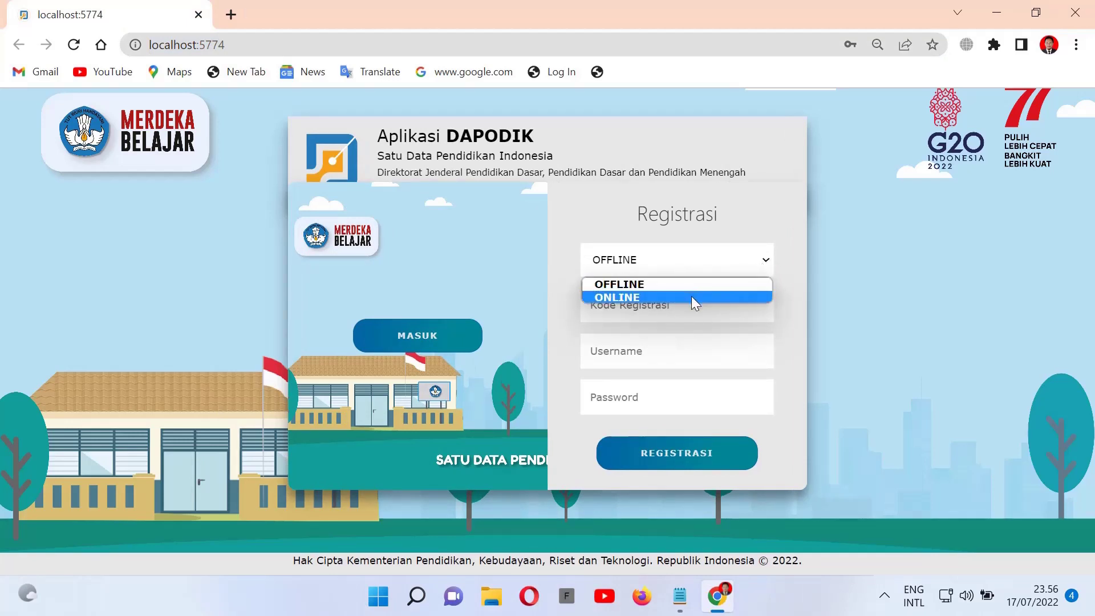
pyautogui.click(695, 297)
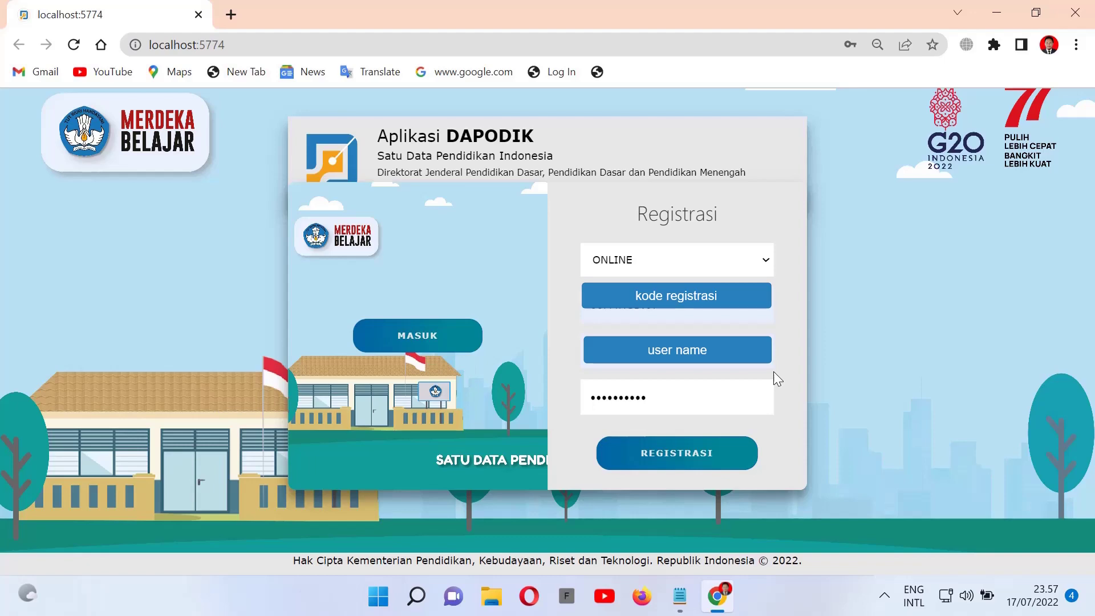
pyautogui.click(679, 454)
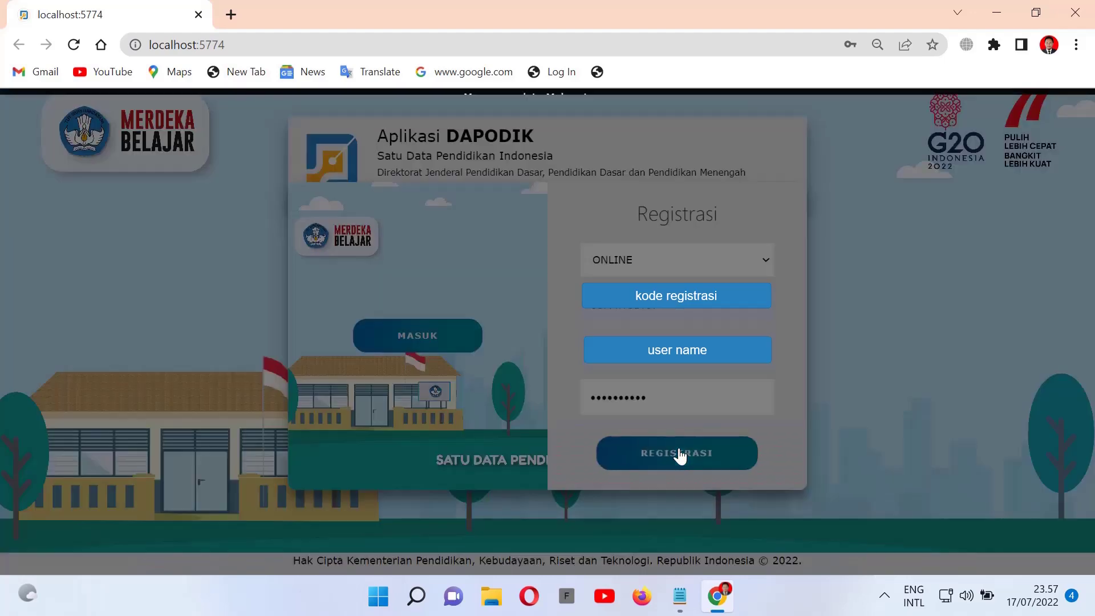